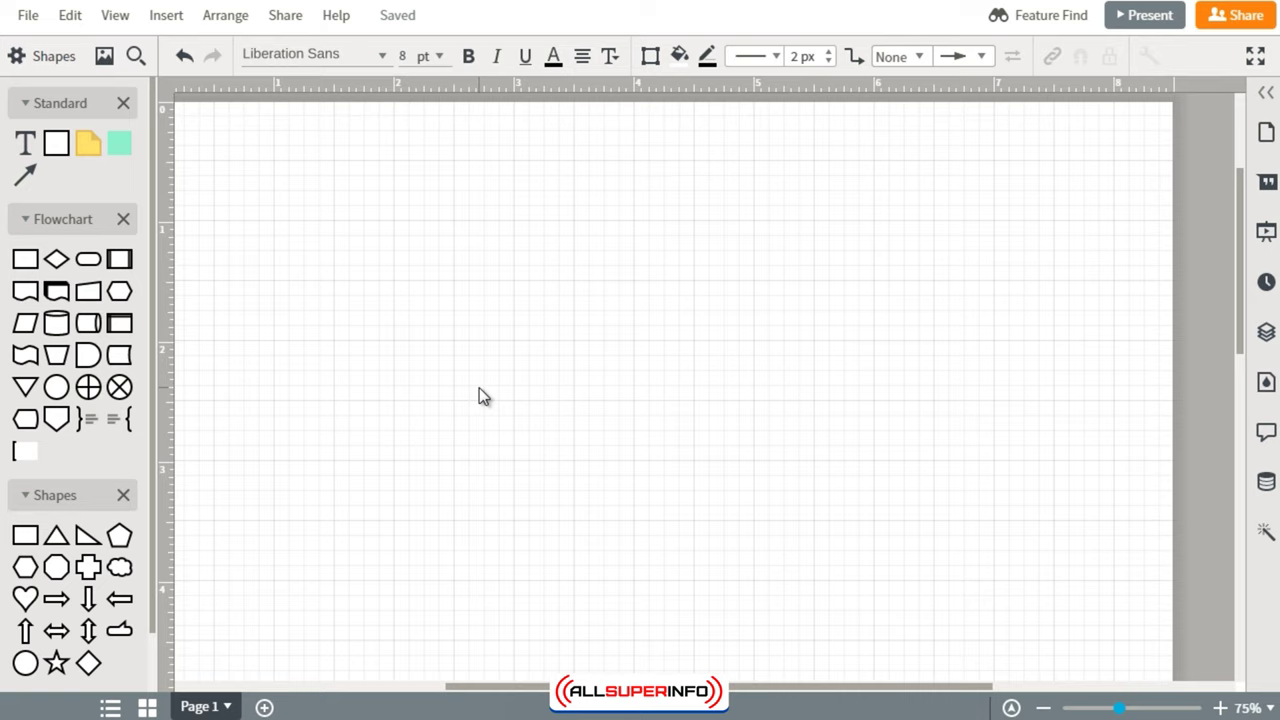
Place a rectangle labelled 'OTO4 (one on one consulting)' on the canvas and select it.
mouse_move(55, 145)
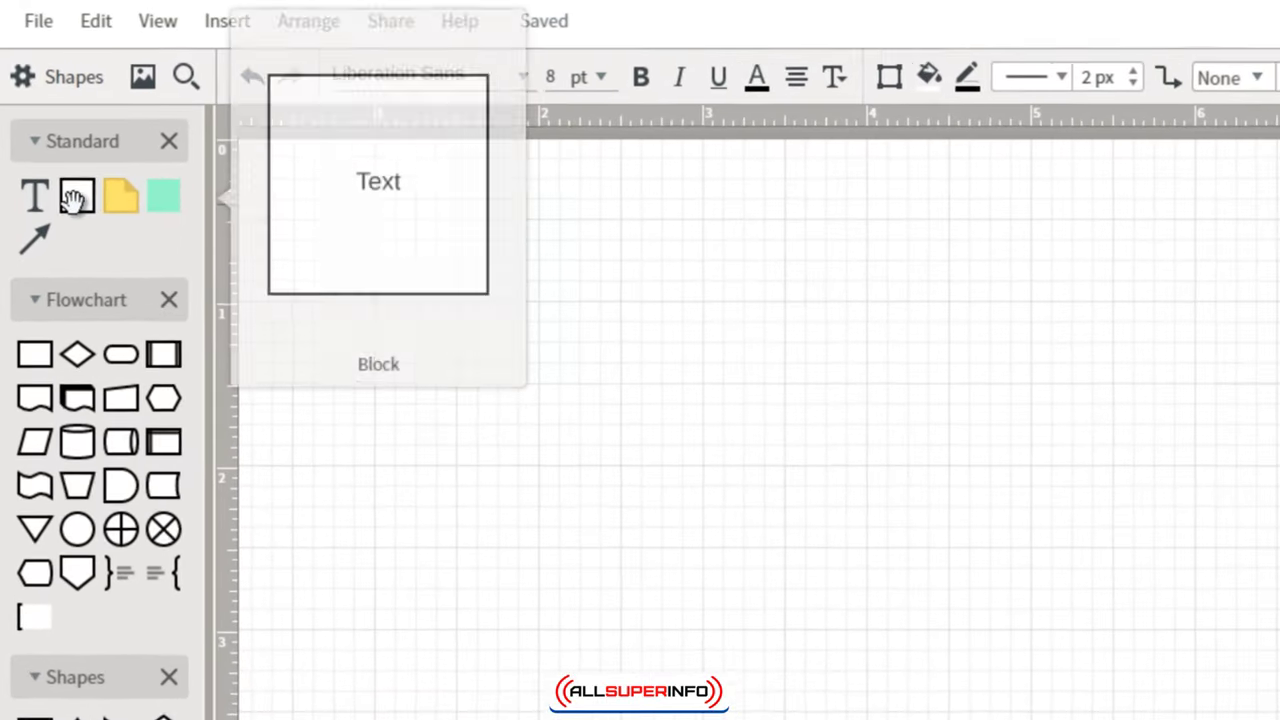
left_click_drag(75, 198, 1279, 582)
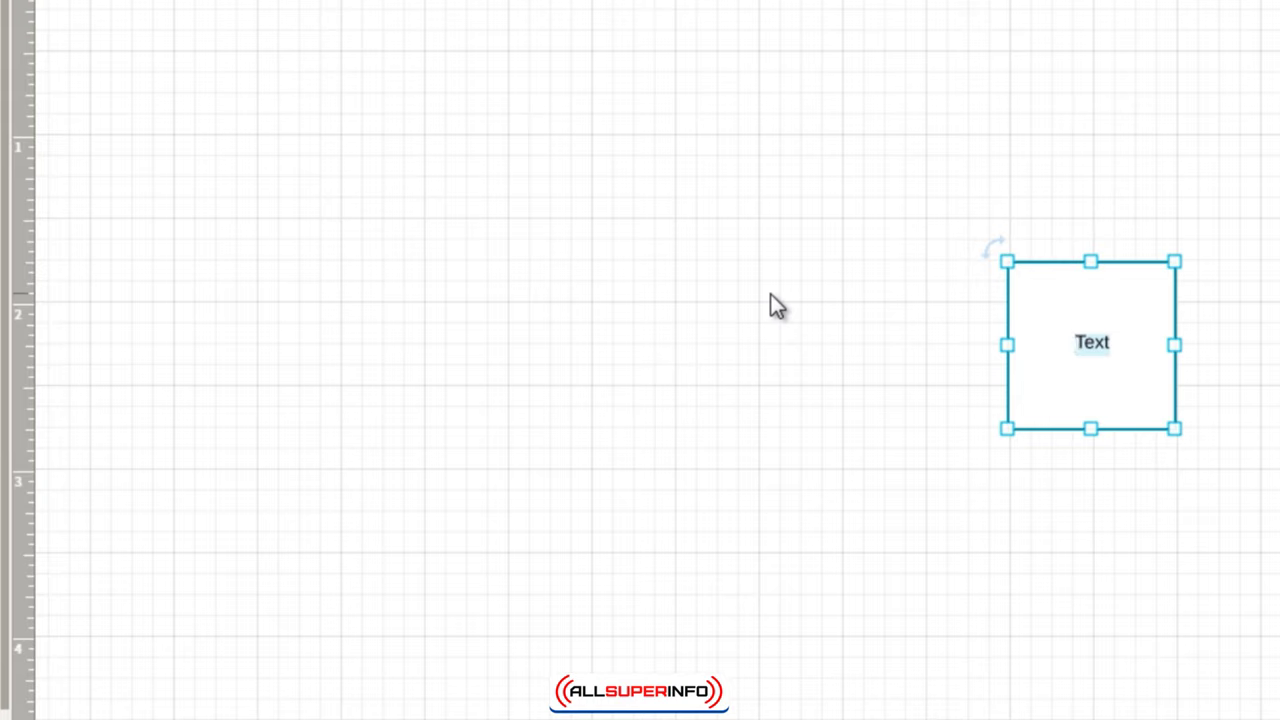
type("OTO4")
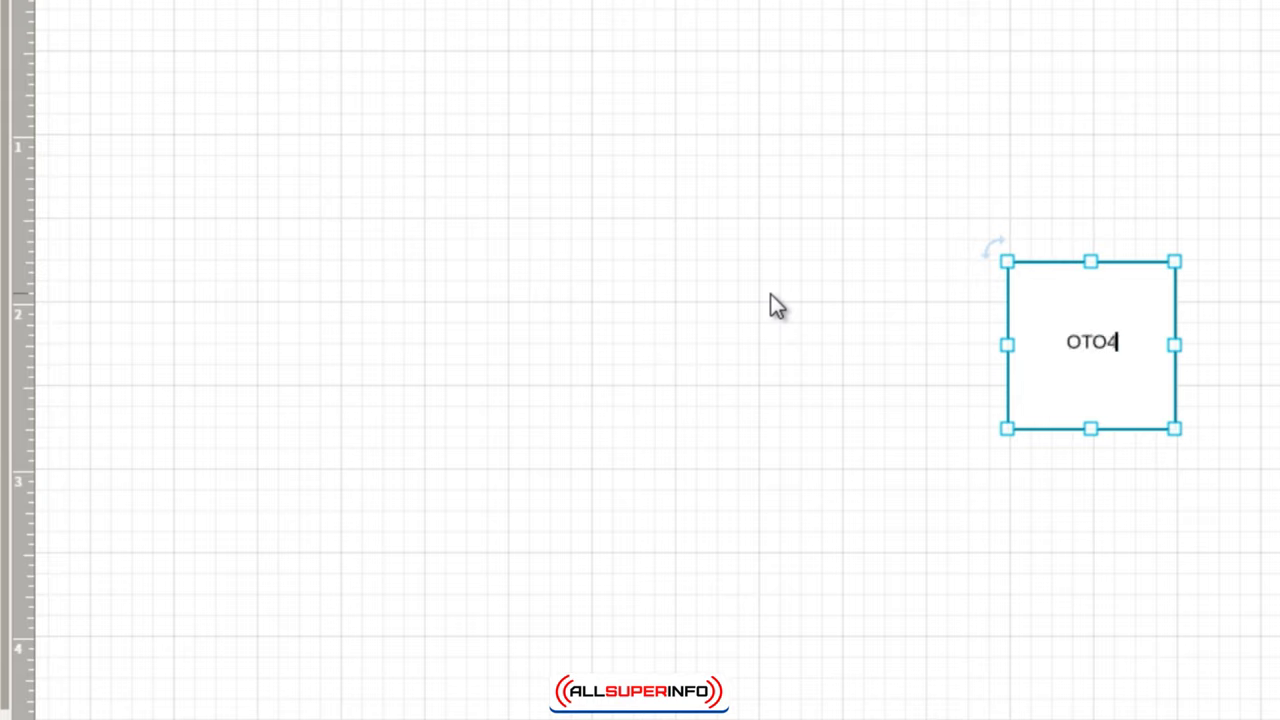
type(" (")
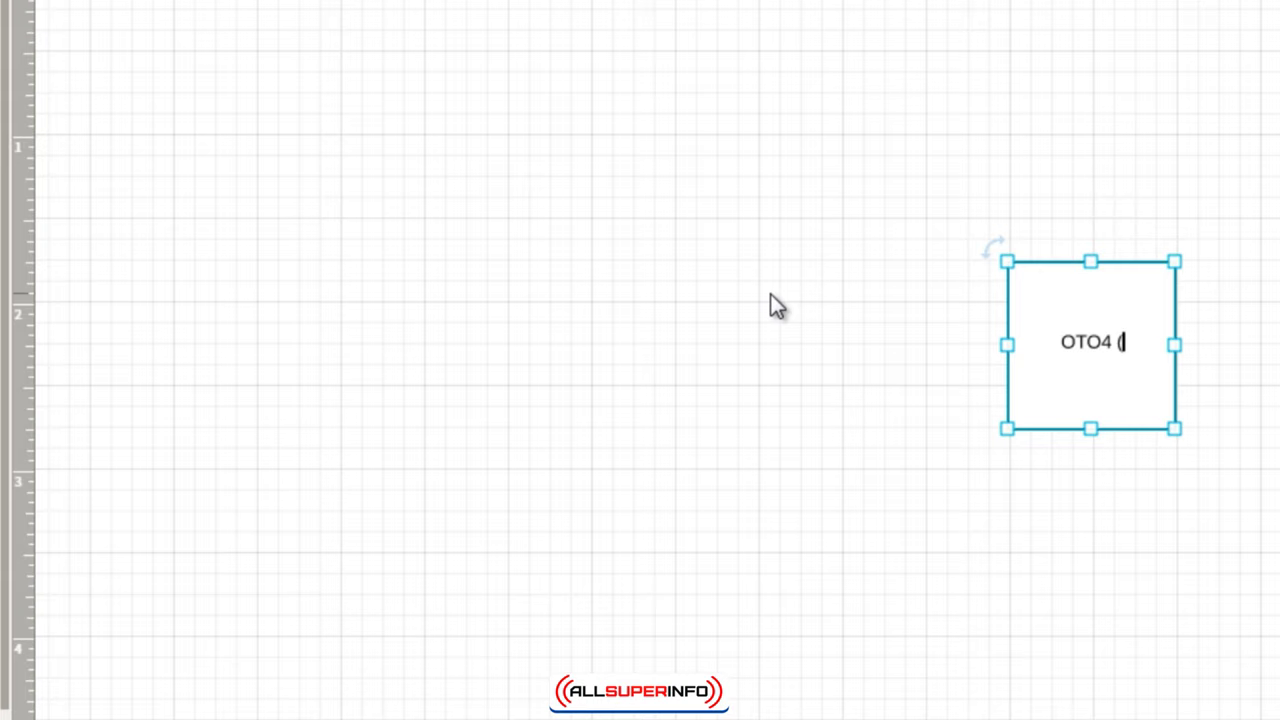
type("one on")
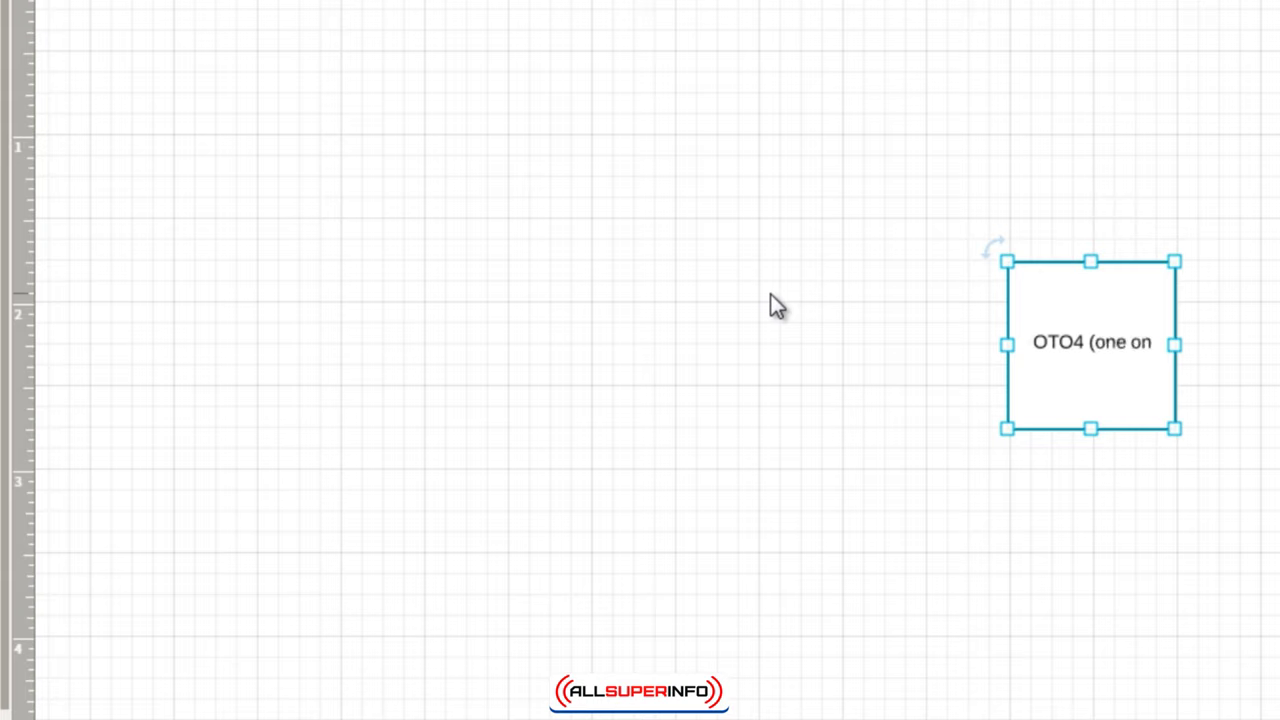
type(" one consul")
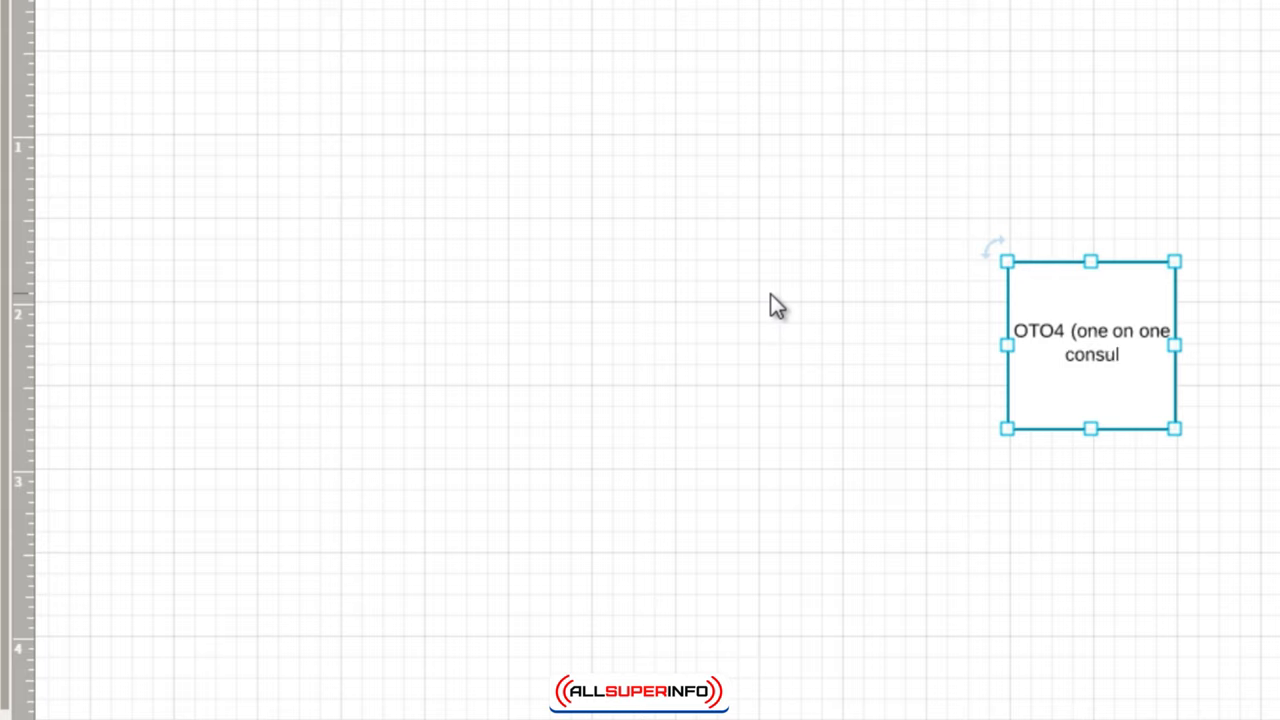
type("ting)")
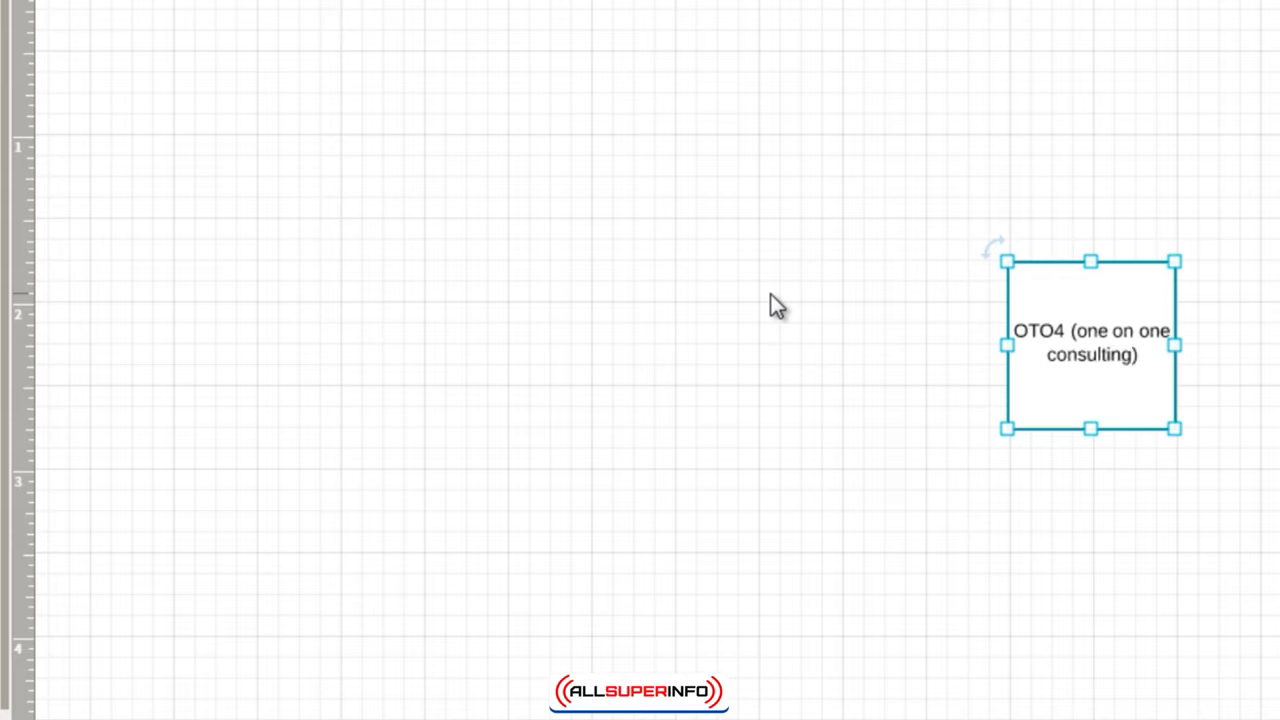
left_click(995, 305)
left_click(1054, 306)
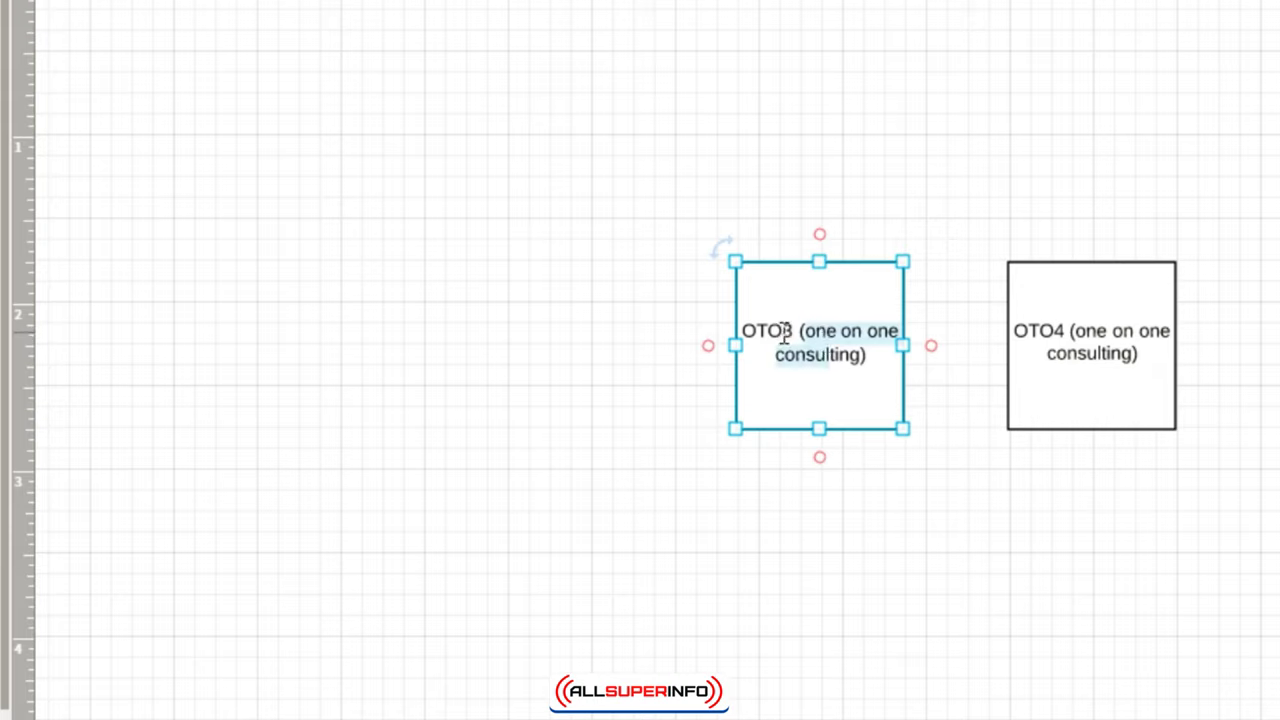
Change the OTO3 box's description to '(group consulting)'.
key("shift+Right")
key("shift+Right")
key("shift+Right")
key("shift+Right")
key("shift+Right")
key("shift+Right")
type("(group consu")
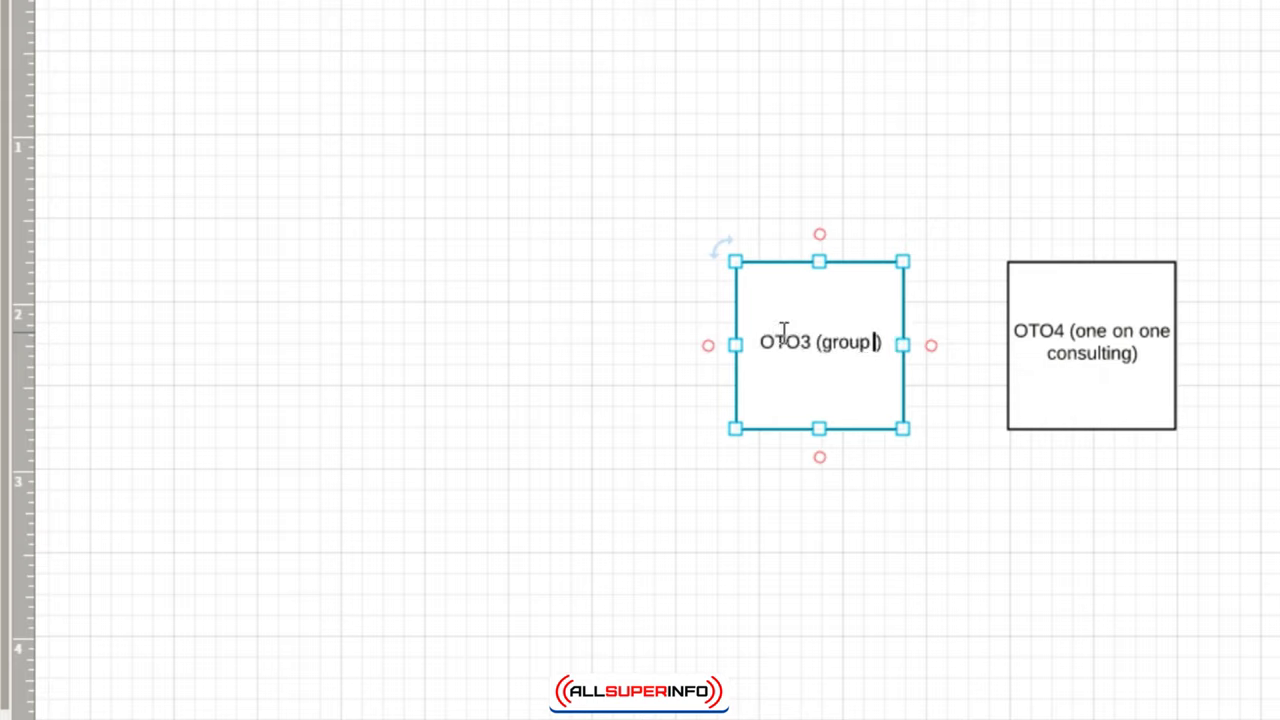
type("lting)")
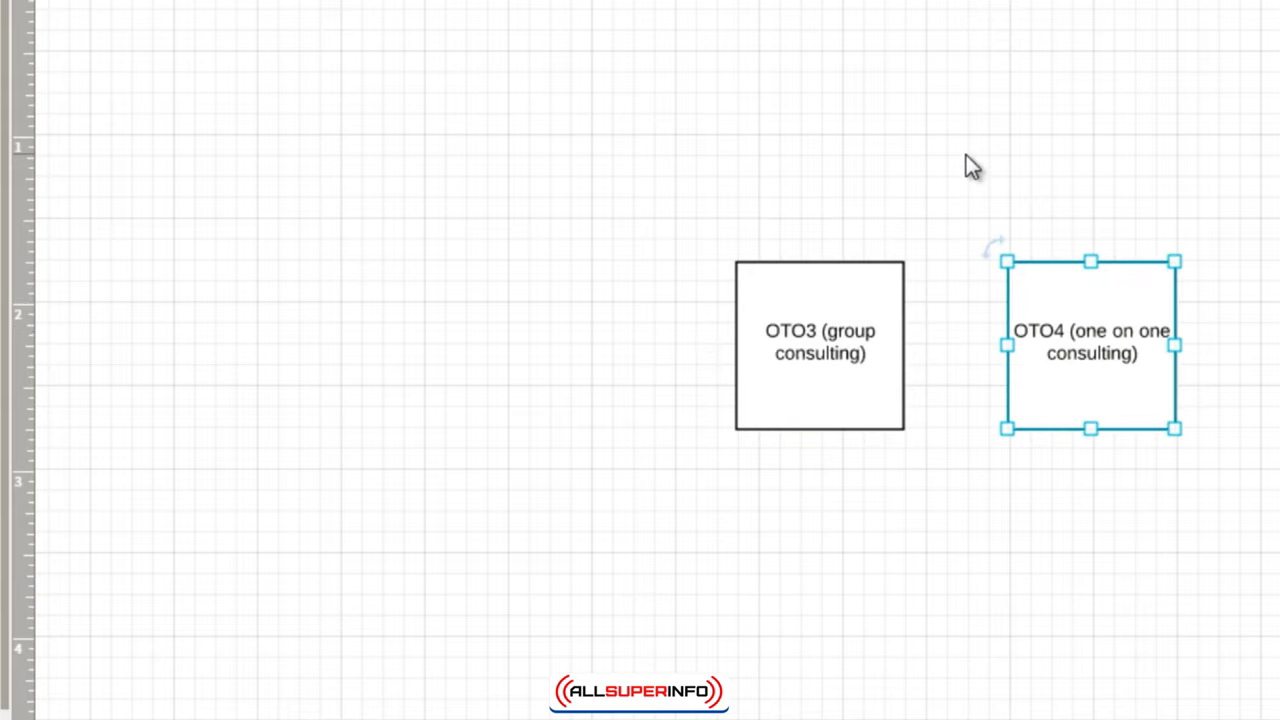
left_click(838, 290)
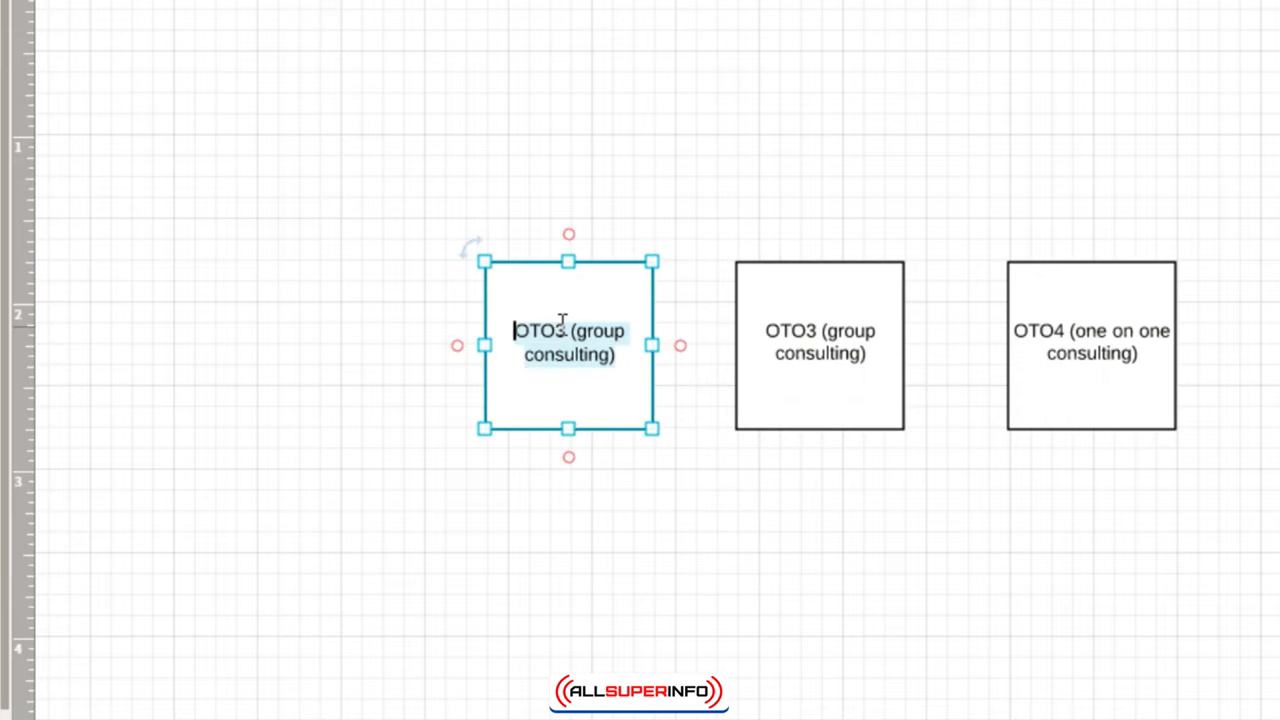
Renumber the new copy's label from OTO3 to OTO2 and select its description text.
left_click(567, 331)
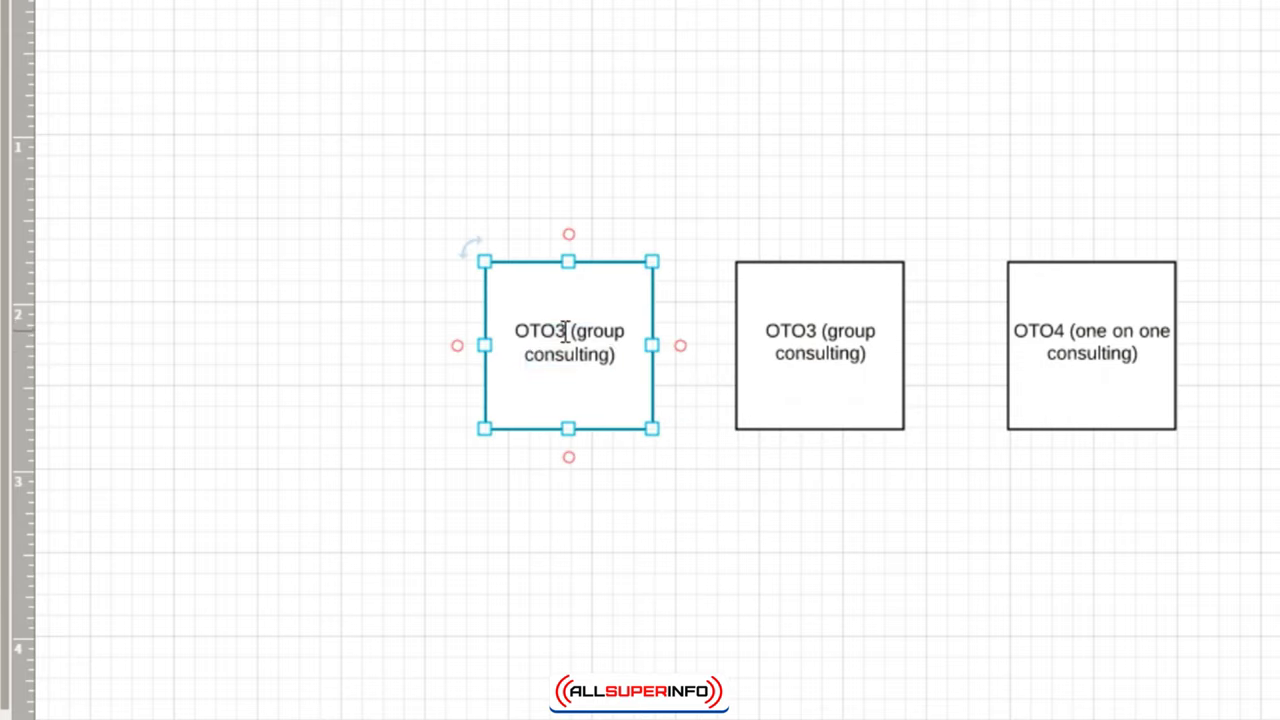
key("BackSpace")
type("2")
key("shift+Down")
key("shift+Right")
key("shift+Right")
key("shift+Right")
key("shift+Right")
key("shift+Right")
key("shift+Right")
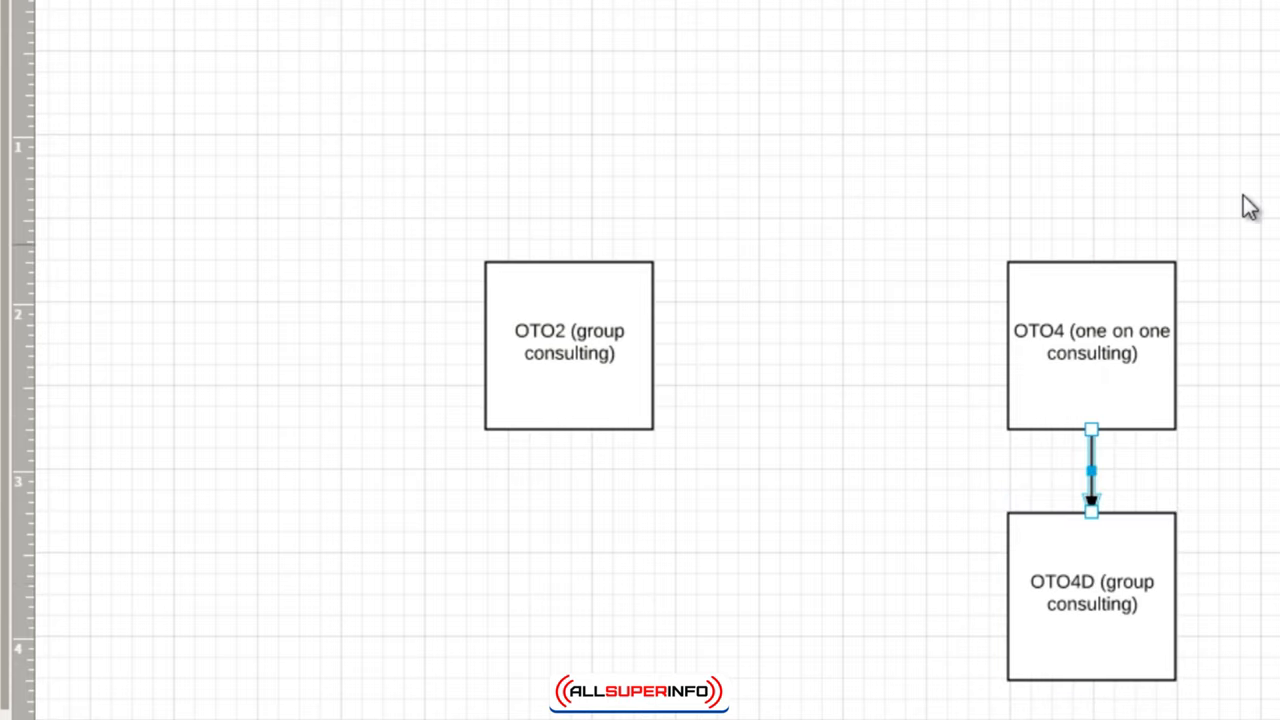
left_click(786, 306)
Move the OTO2 box beside OTO4, change 2 to 3, and replace its description with '(Audio Recordings)'.
left_click_drag(590, 340, 857, 340)
double_click(831, 333)
key("Delete")
type("3")
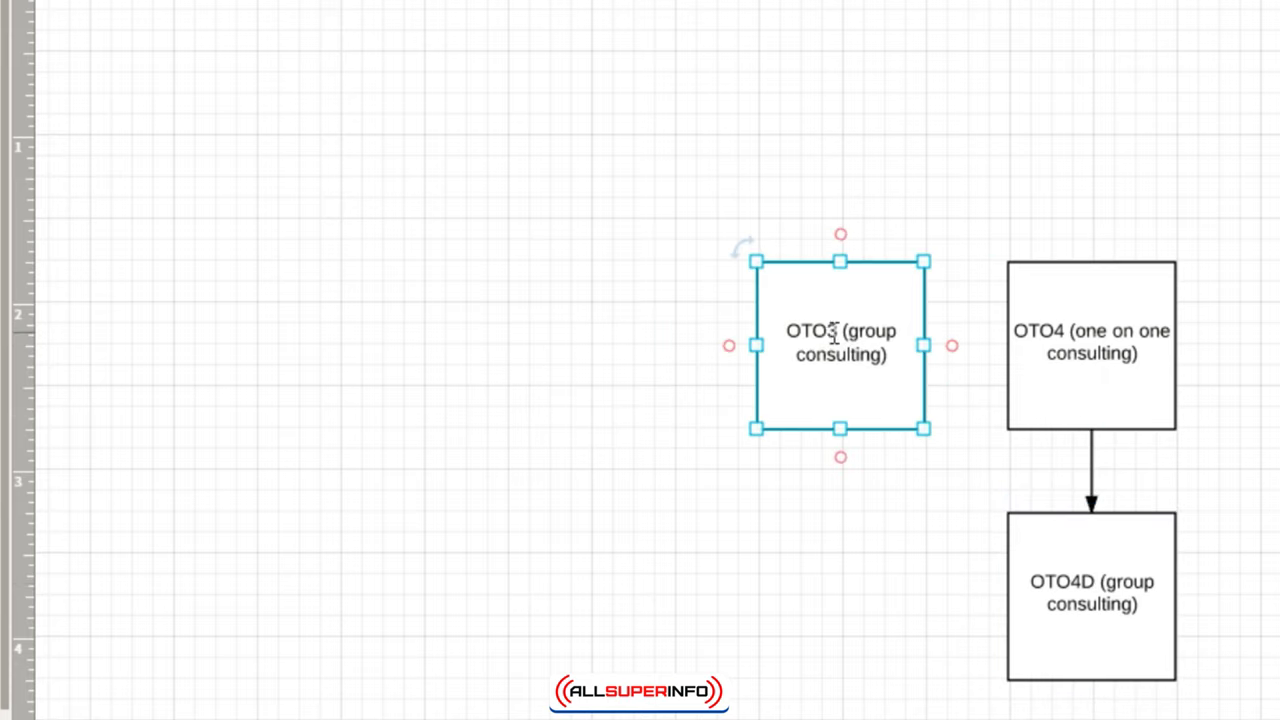
key("shift+Down")
key("shift+Right")
key("shift+Right")
key("shift+Right")
key("shift+Right")
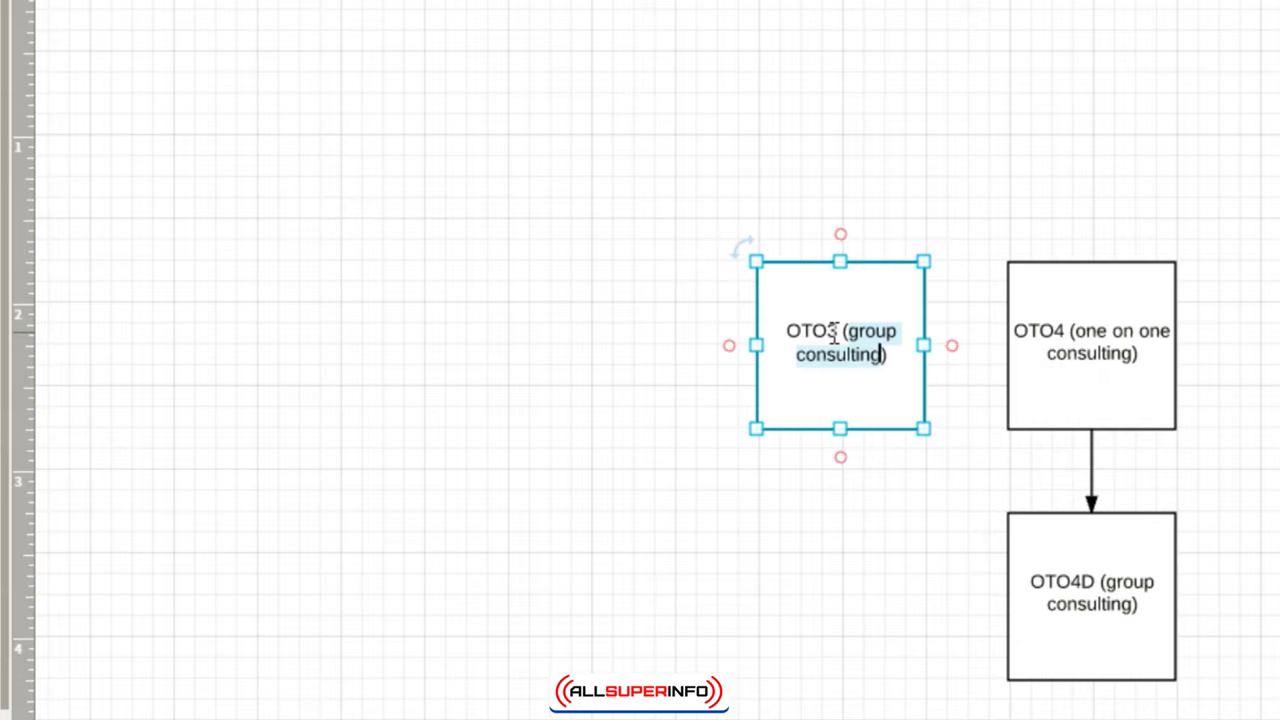
type("(Audio Recordings")
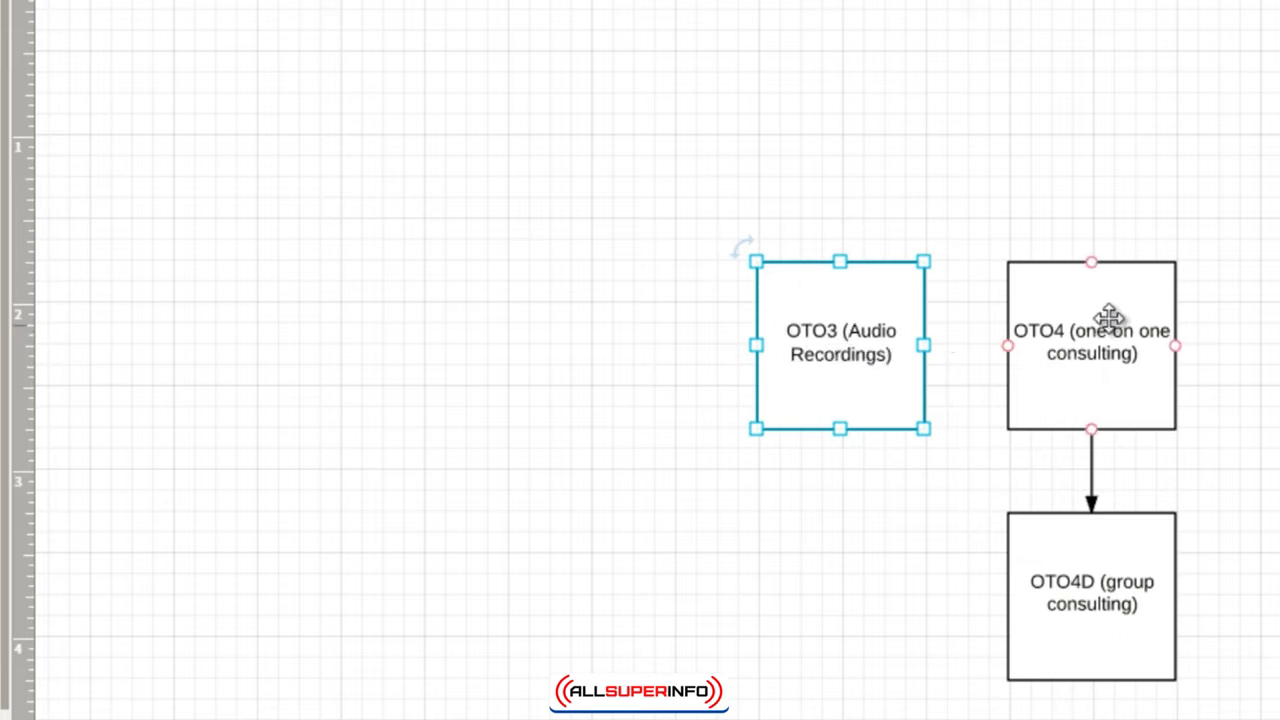
Draw an arrow from OTO4 to OTO3 (Audio Recordings) and drag a duplicate of OTO3 to its left.
left_click(975, 305)
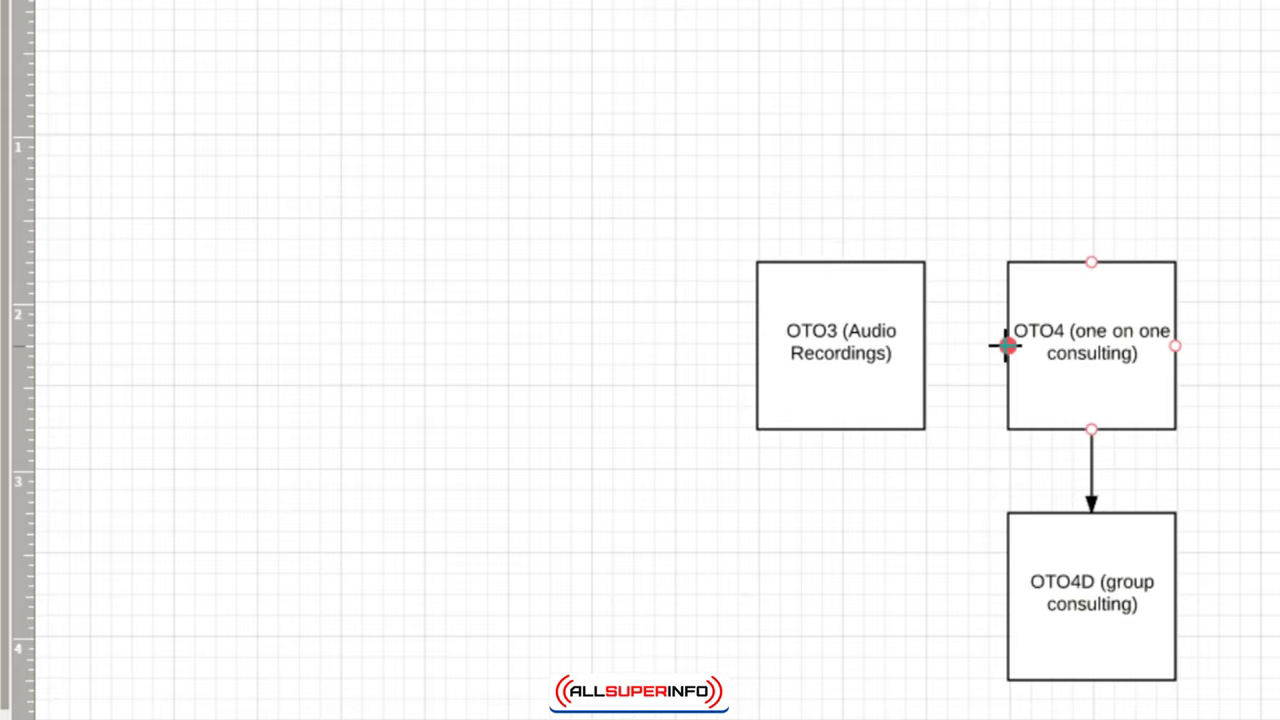
left_click_drag(1000, 346, 912, 348)
double_click(863, 348)
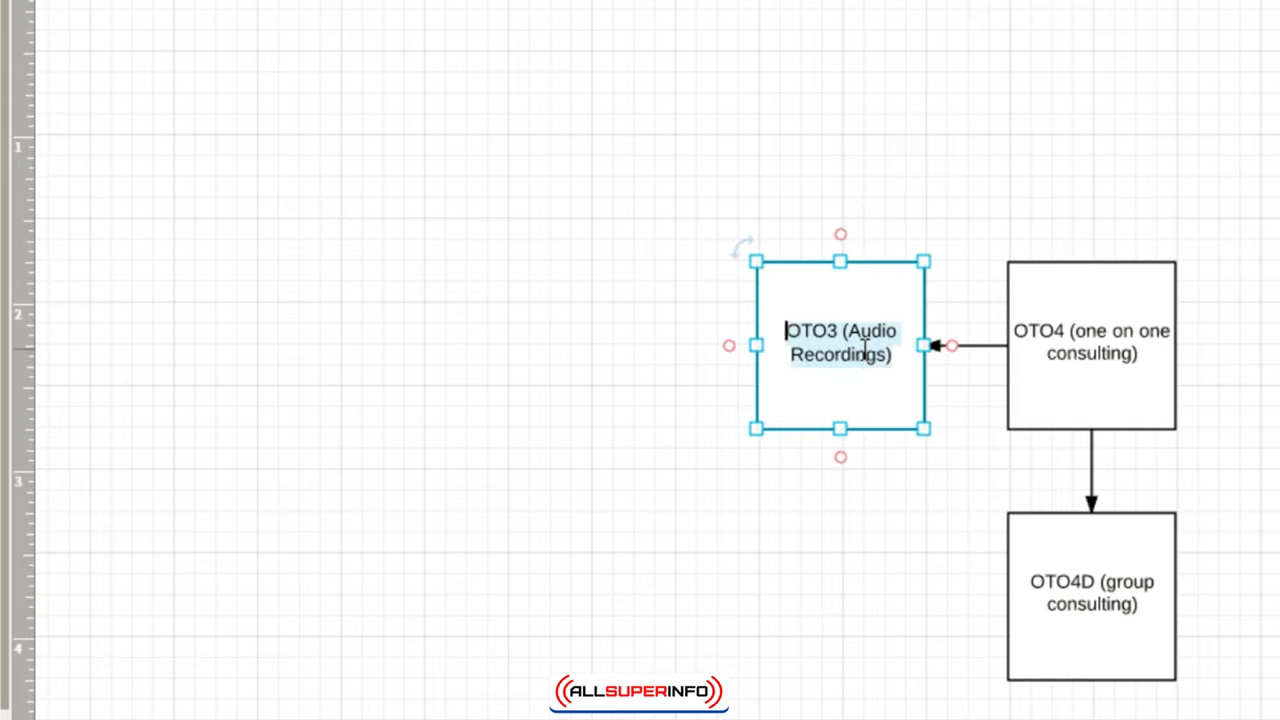
left_click_drag(843, 303, 580, 329)
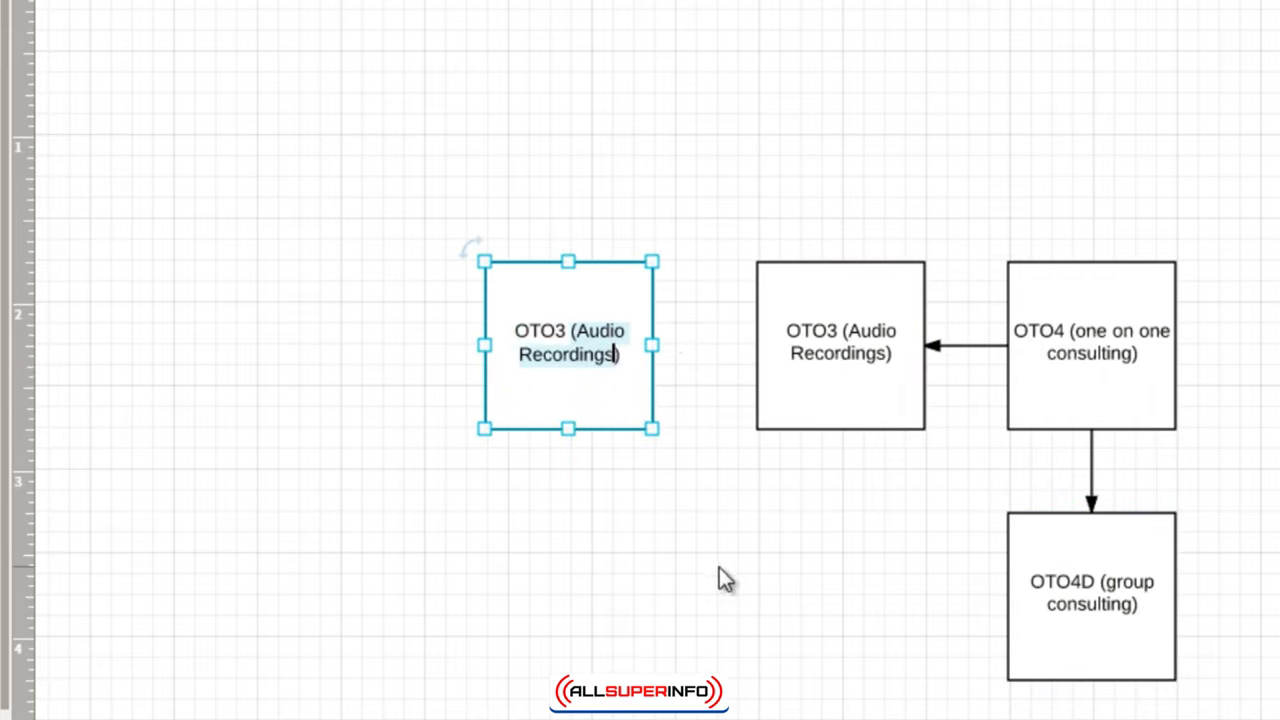
Relabel the left copy 'OTO2 (Ebook based on audio recordings)' and draw an arrow to it from OTO3.
key("BackSpace")
type("Ebook")
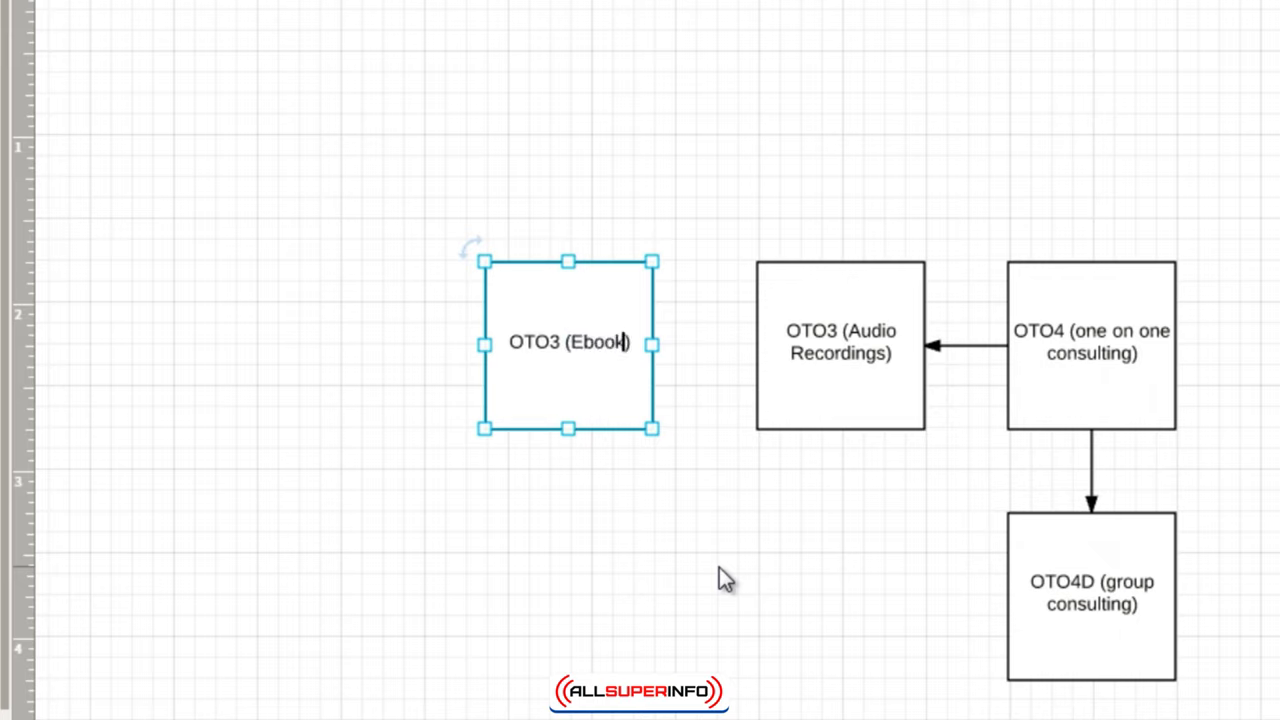
type(" based on aud")
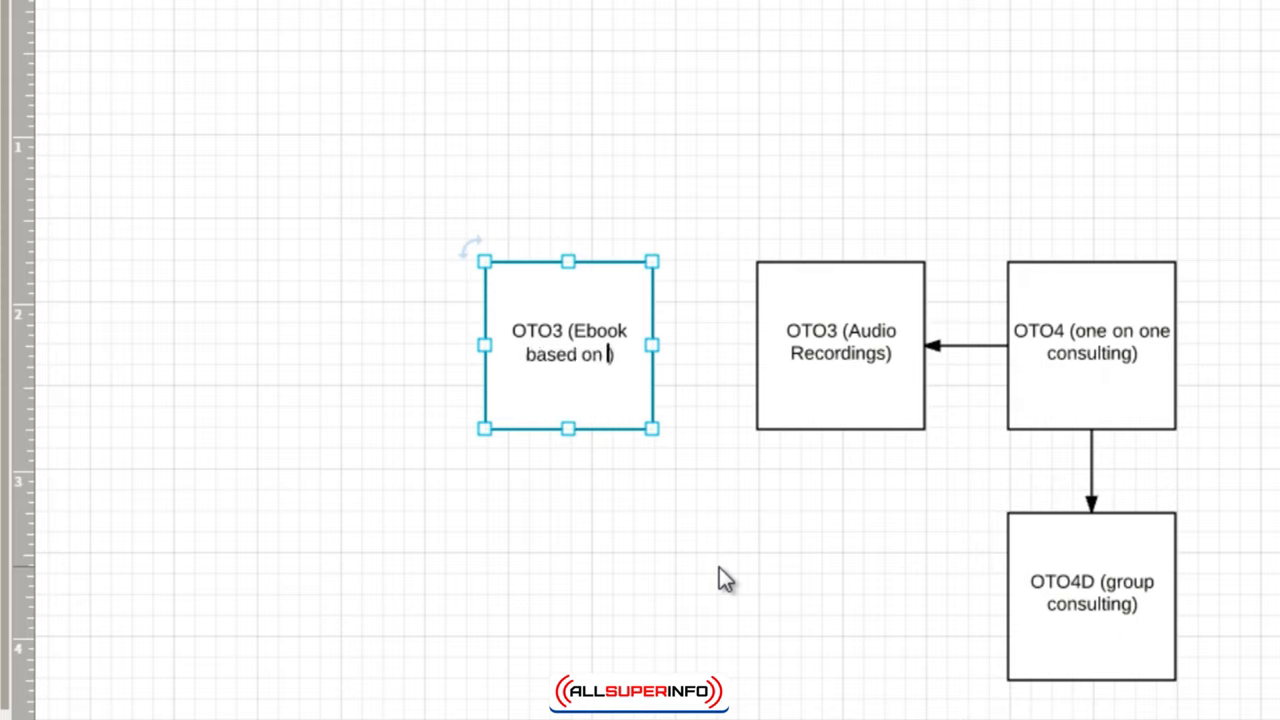
type("io recordings")
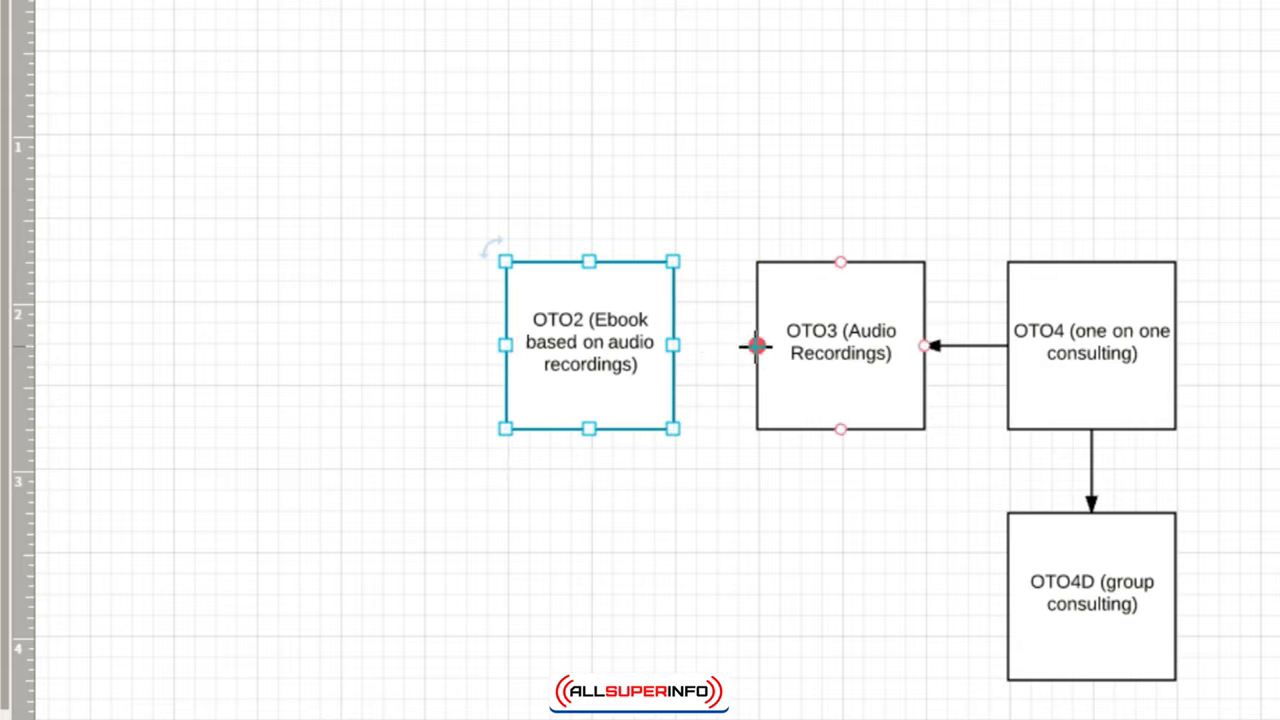
left_click_drag(757, 345, 675, 345)
left_click(518, 236)
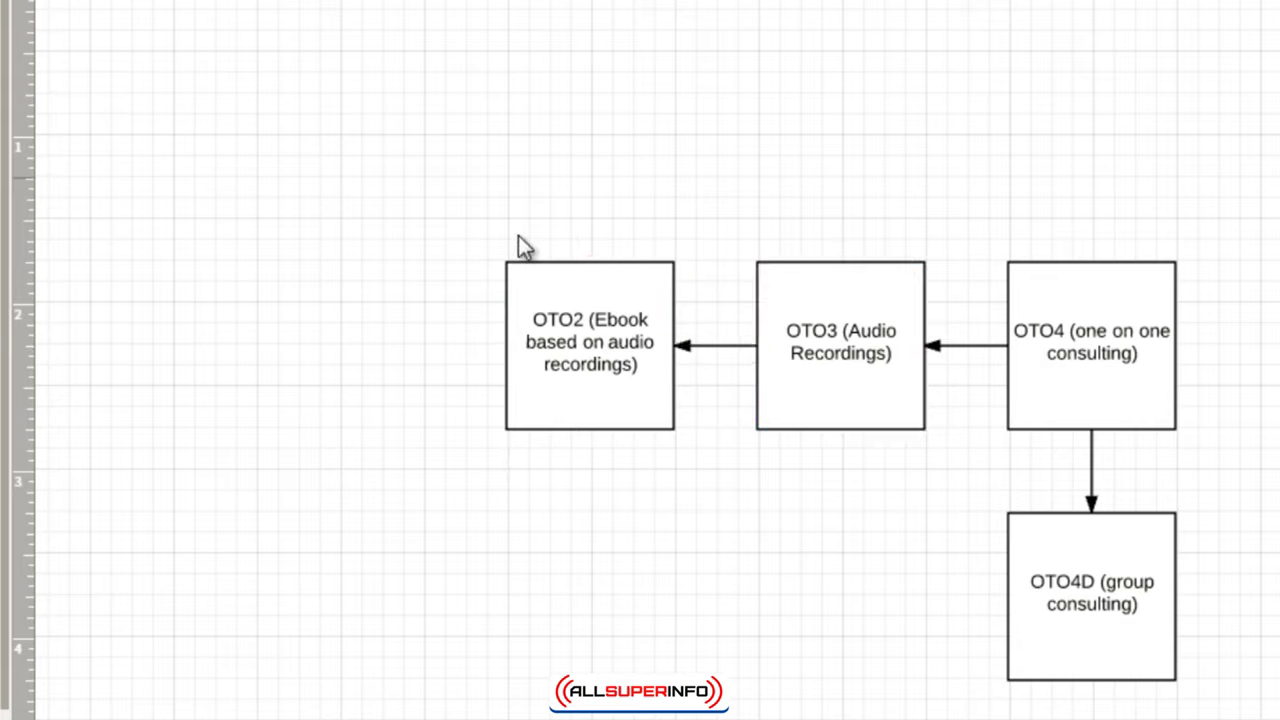
left_click(590, 316)
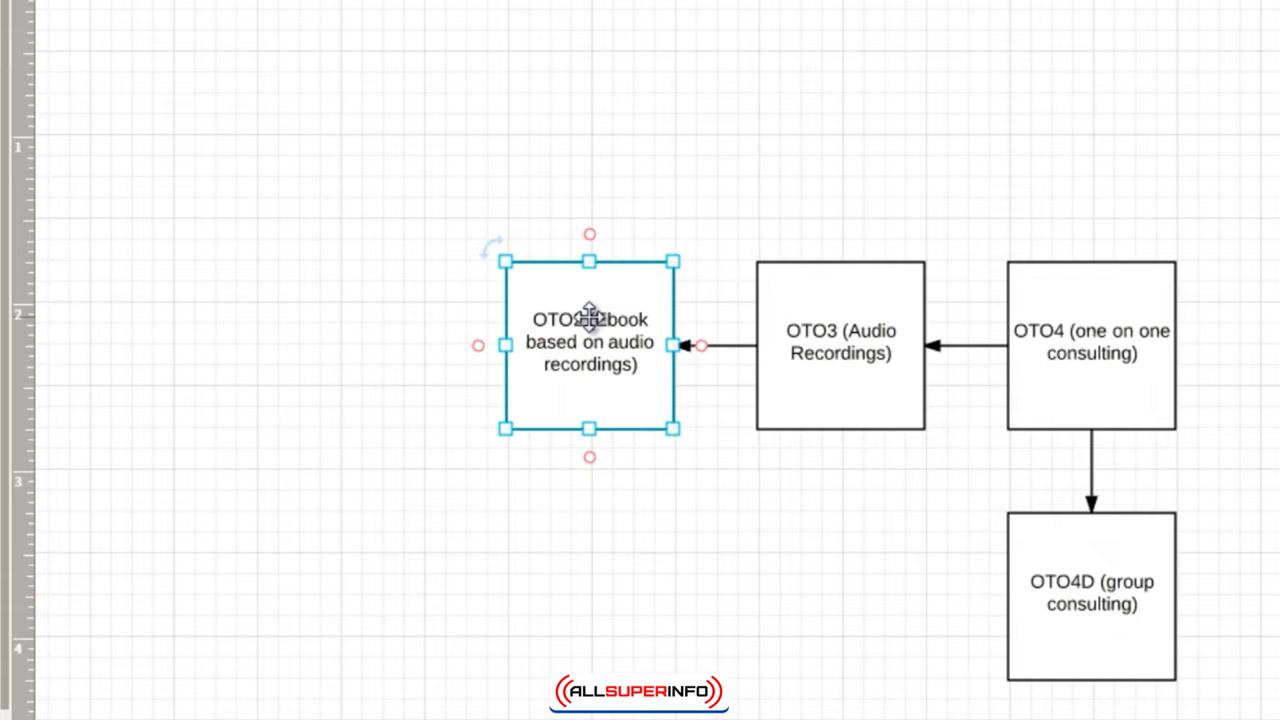